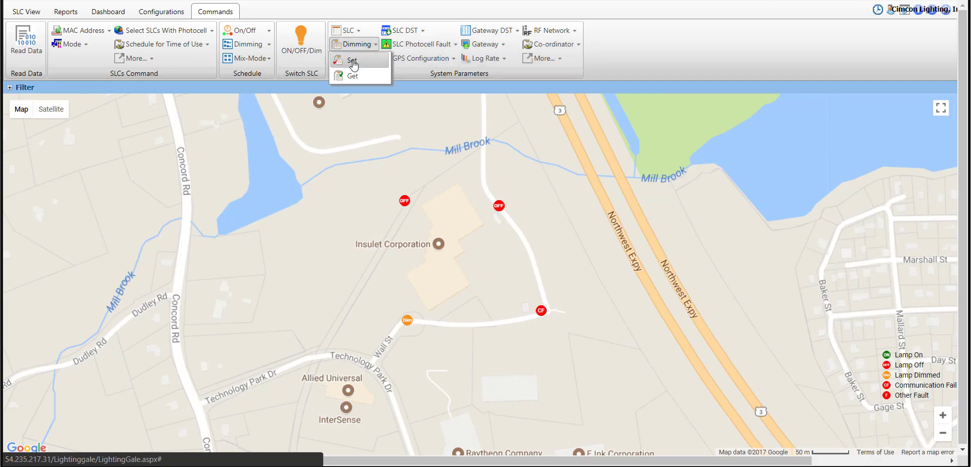
Step: Start setting the SLC dimming parameters and choose Motion sensor based dimming as the dimming type
left_click(352, 61)
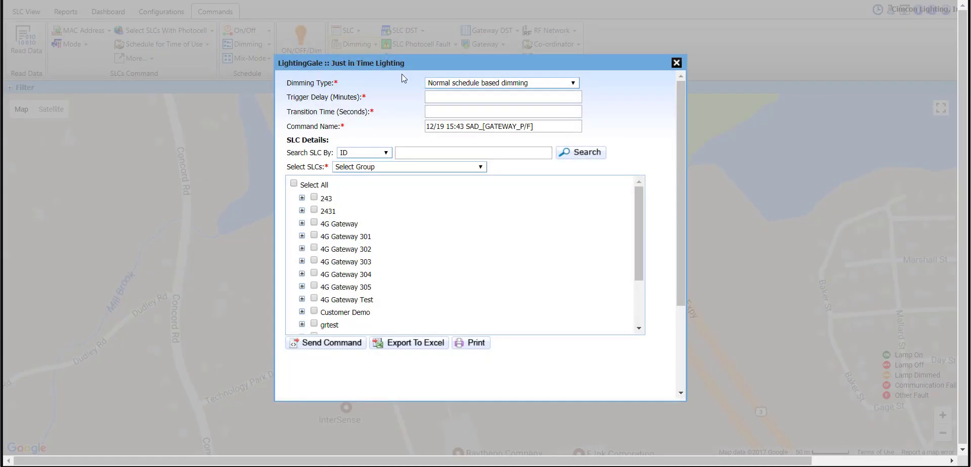
left_click(451, 84)
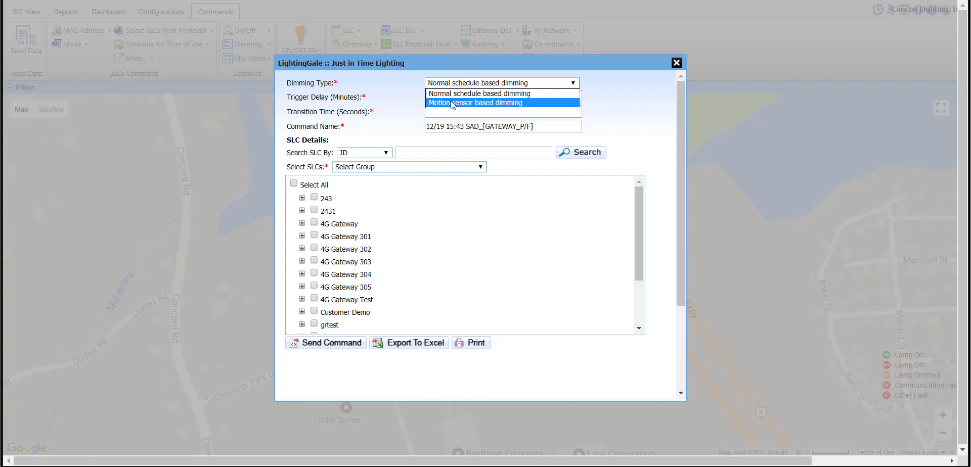
left_click(452, 104)
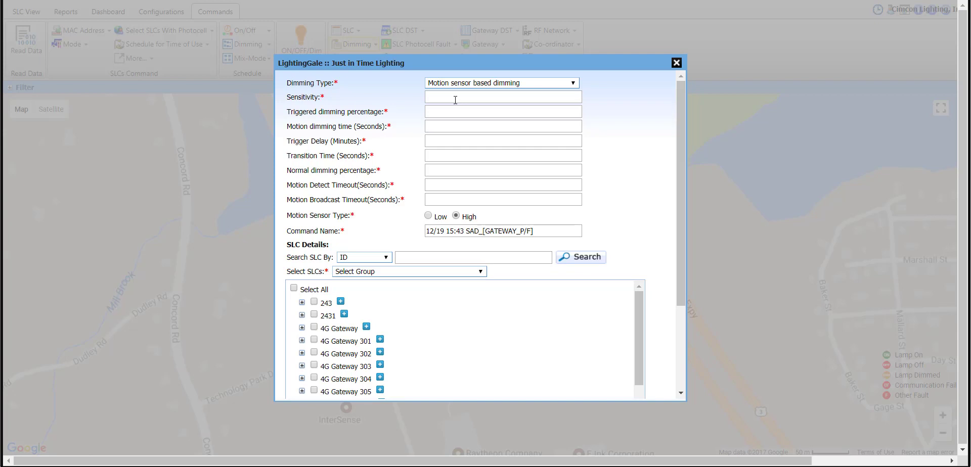
Step: Set the sensitivity to 1, the triggered dimming percentage to 0 and the motion dimming time to 30 seconds
left_click(455, 100)
type("1")
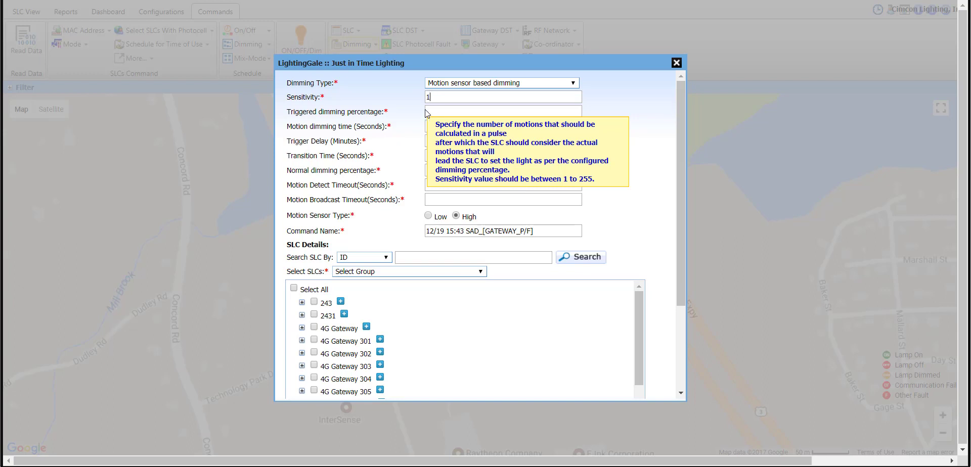
left_click(437, 108)
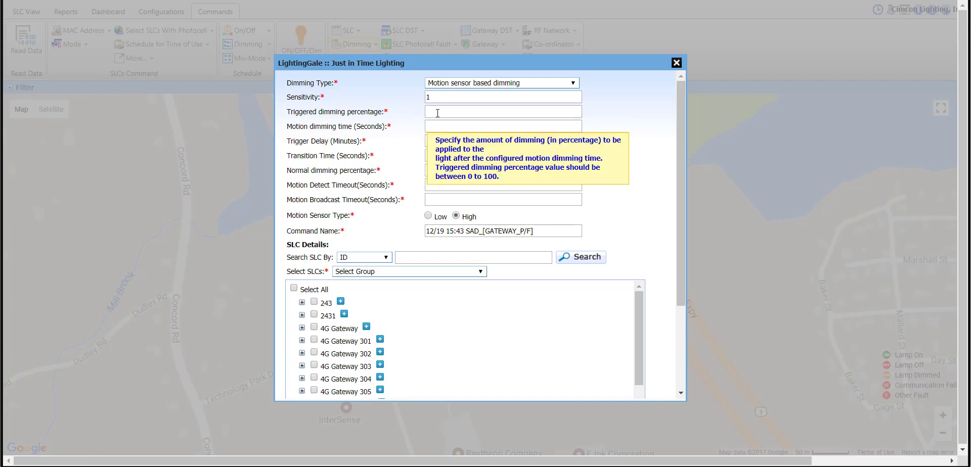
type("0")
left_click(437, 124)
type("30")
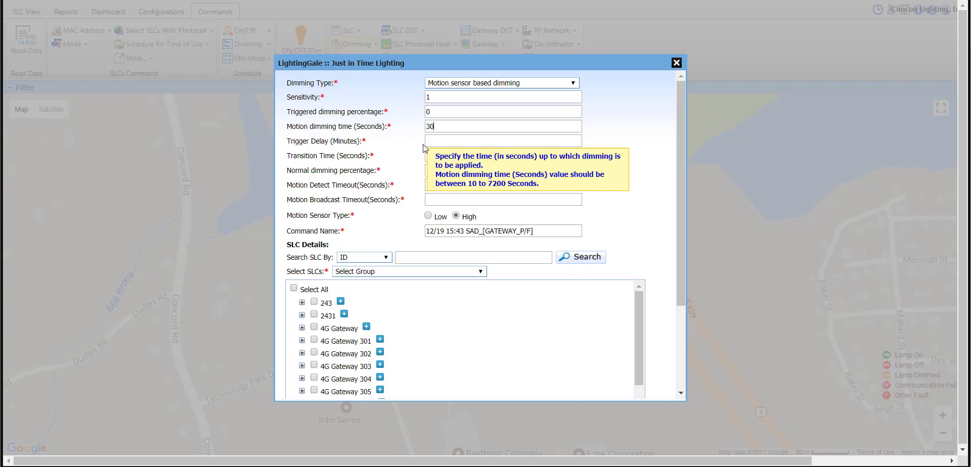
Step: Set the trigger delay to 0 minutes, the transition time to 0 seconds and the normal dimming percentage to 75
key("Tab")
type("0")
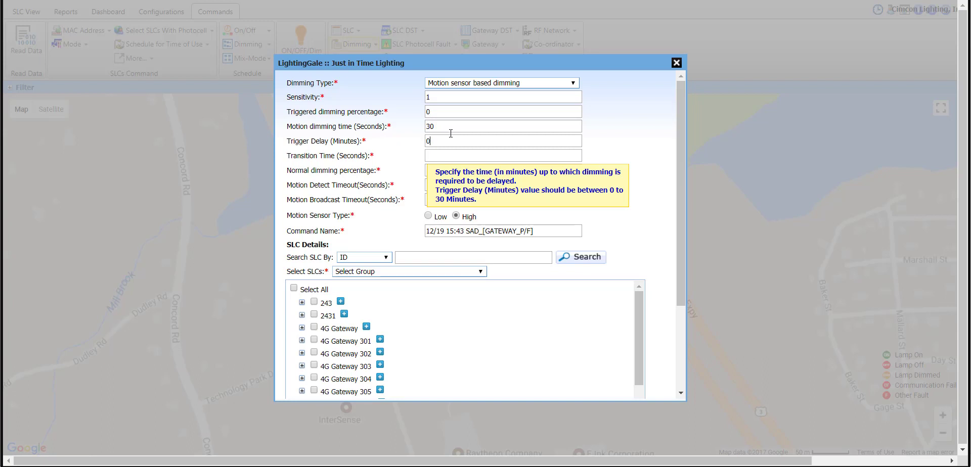
left_click(437, 156)
type("0")
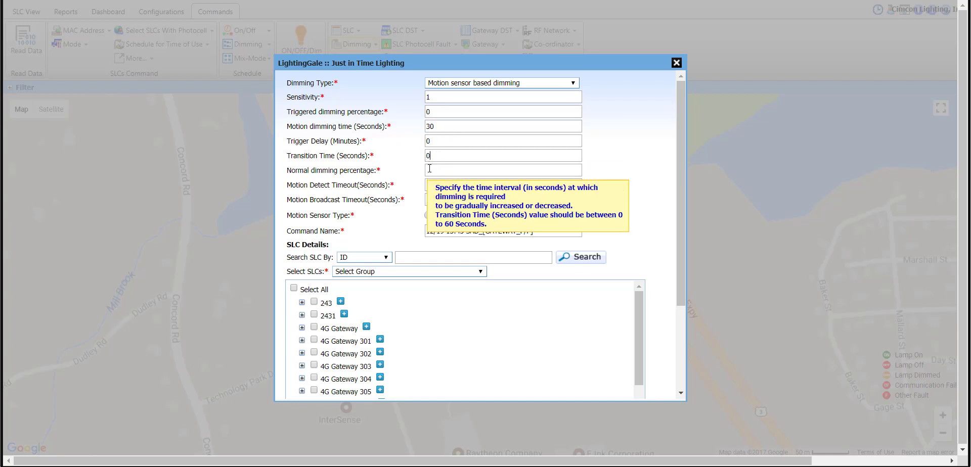
left_click(429, 172)
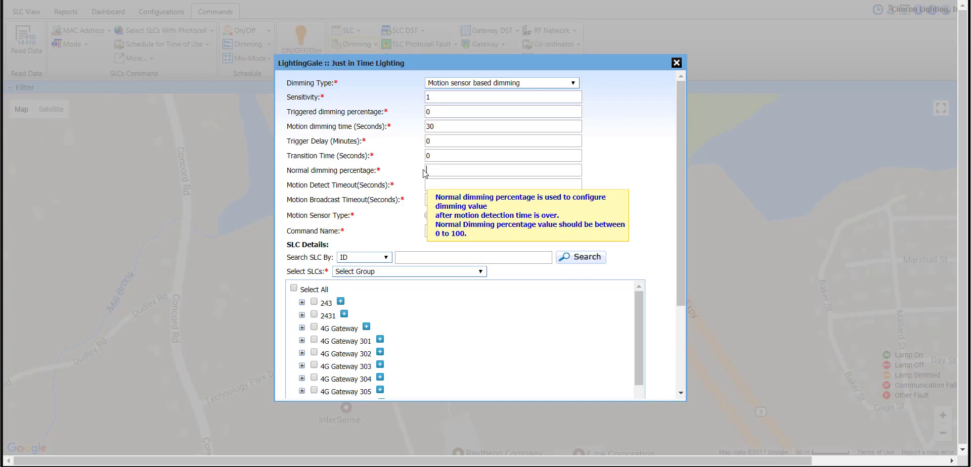
type("75")
Step: Set both the Motion Detect Timeout and the Motion Broadcast Timeout to 10 seconds
left_click(437, 188)
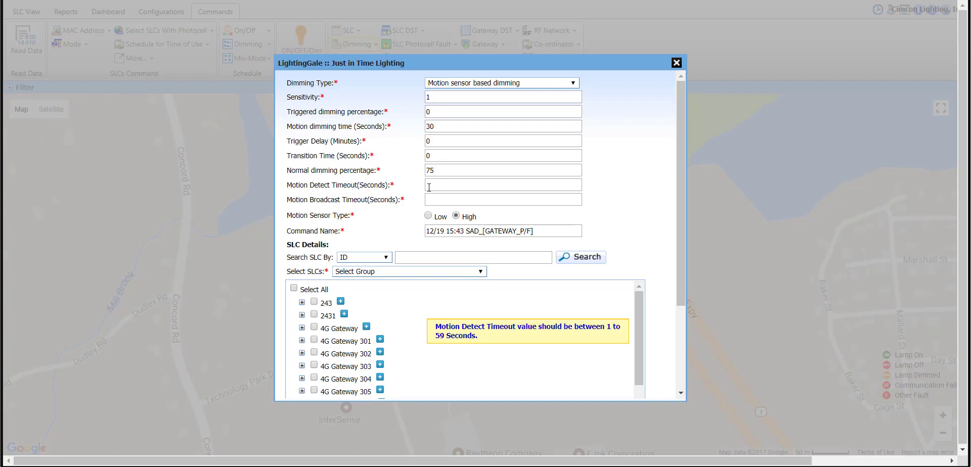
type("10")
key("Tab")
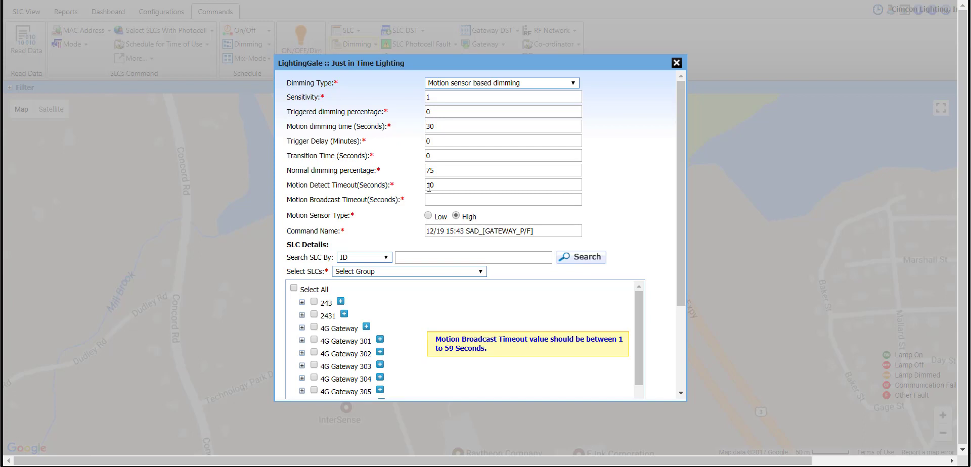
type("10")
Step: Add a new SLC group under the Customer Demo gateway with group ID 2 and the name Front Entrance
scroll(435, 280, "down", 3)
scroll(434, 279, "down", 2)
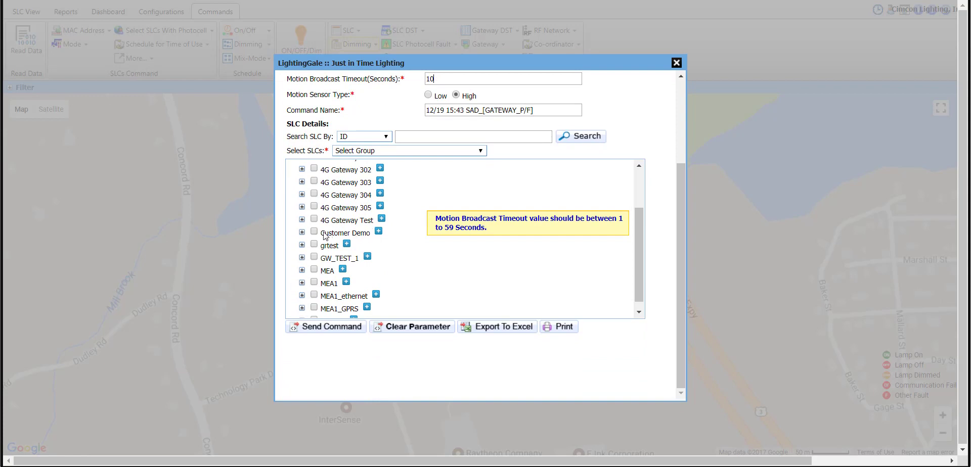
left_click(378, 232)
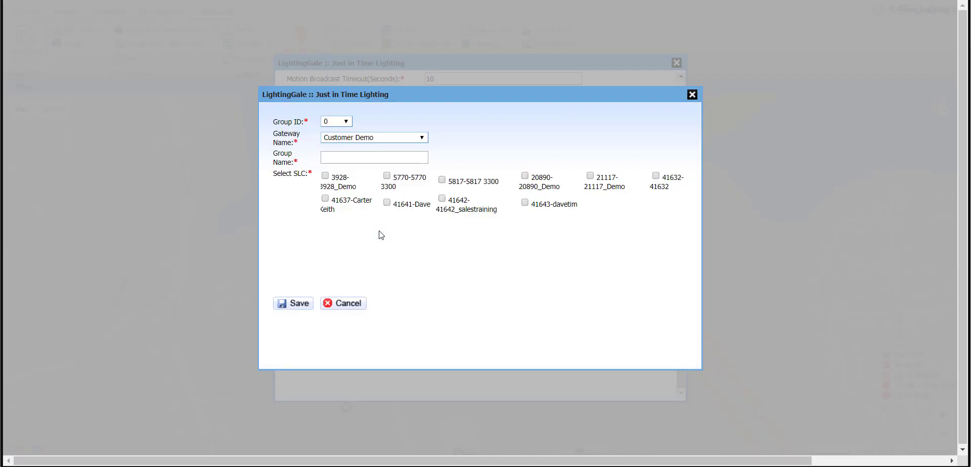
left_click(350, 123)
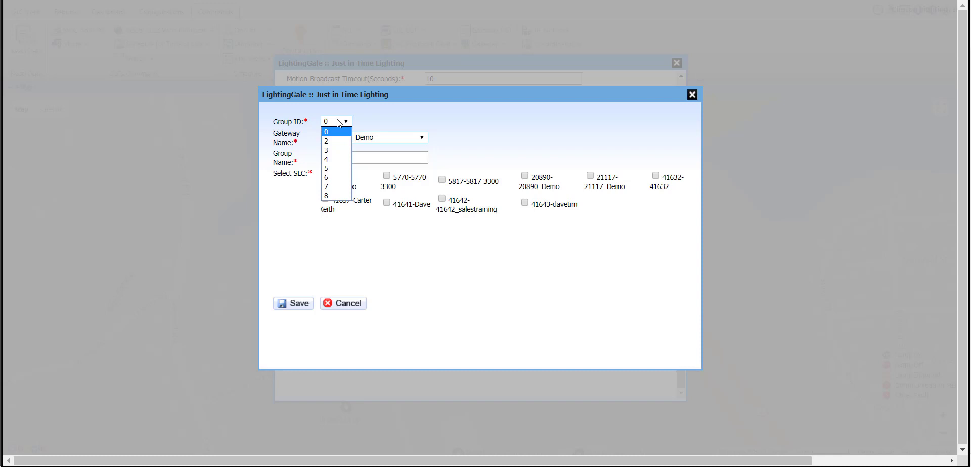
left_click(324, 142)
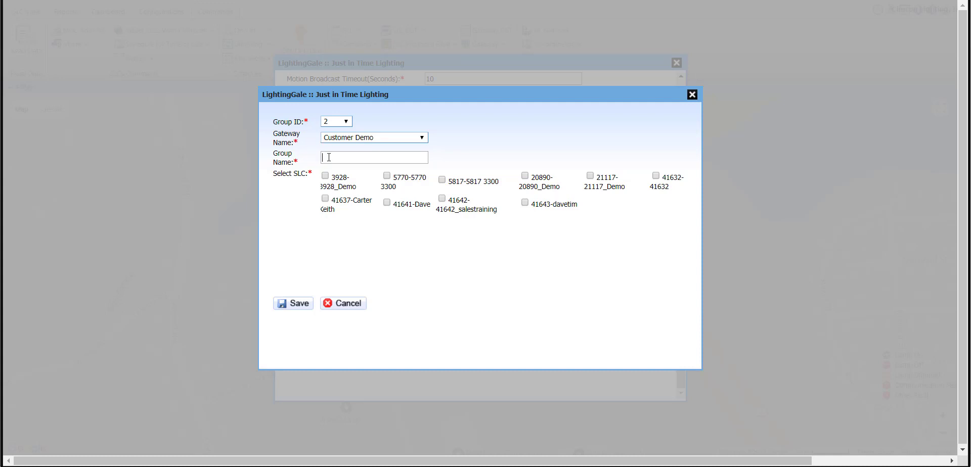
type("Front Entrance")
Step: Include SLCs 3928_Demo, 5817 3300, 20890_Demo and 21117_Demo in the Front Entrance group and save it
left_click(325, 175)
left_click(442, 180)
left_click(524, 176)
left_click(590, 176)
left_click(278, 304)
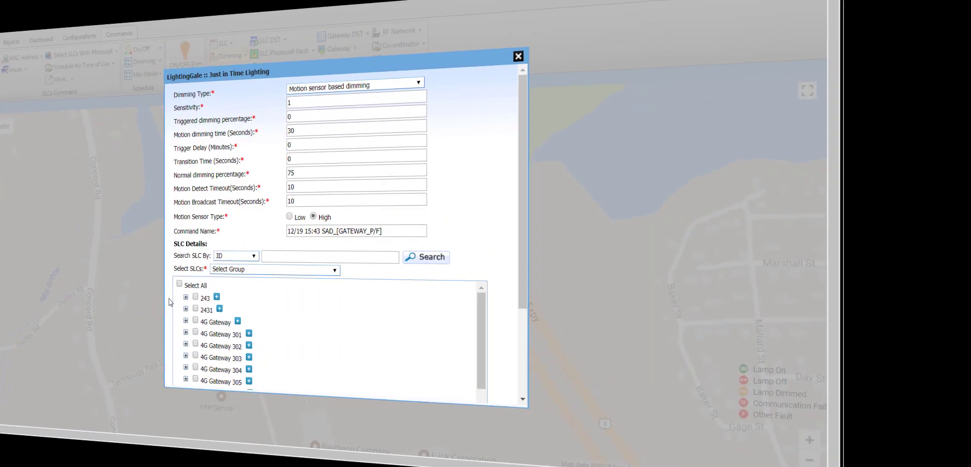